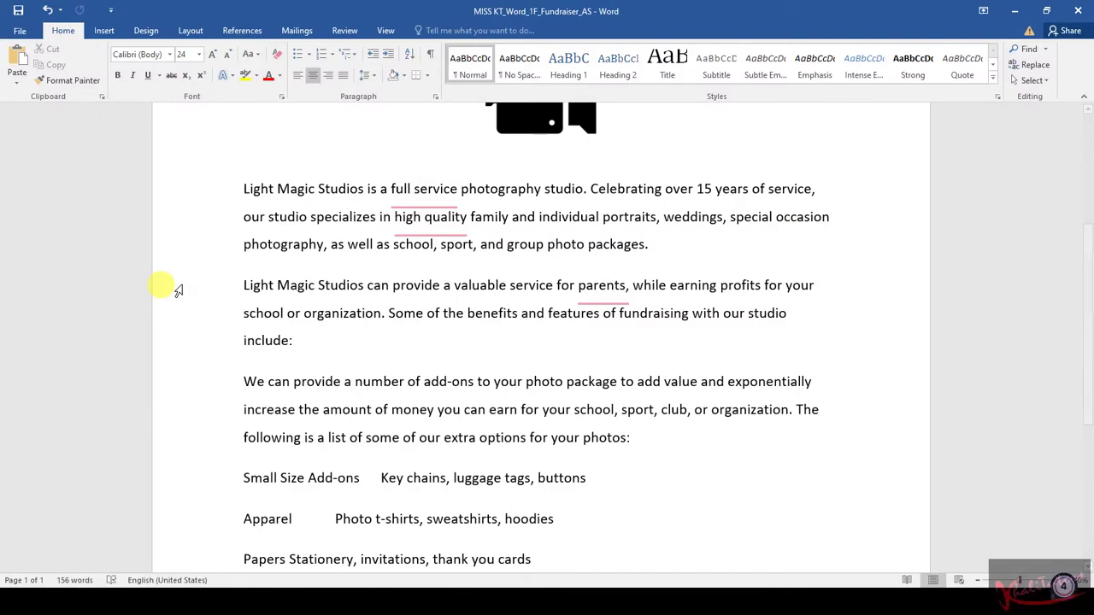
# Step: Open Page Setup from the Layout tab to view the current 1-inch margins
pyautogui.click(471, 296)
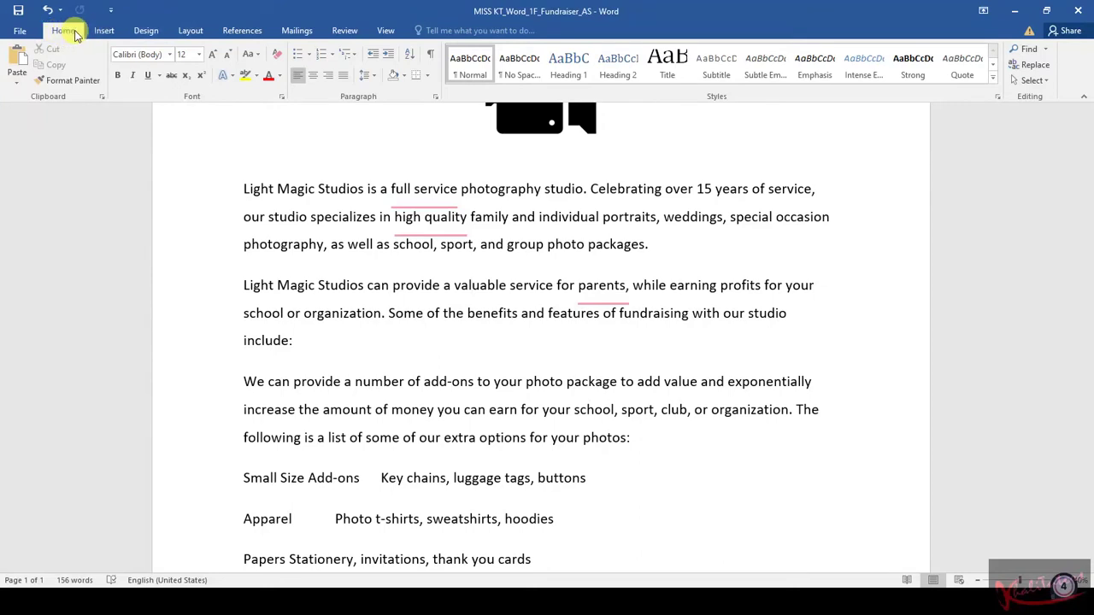
pyautogui.click(188, 34)
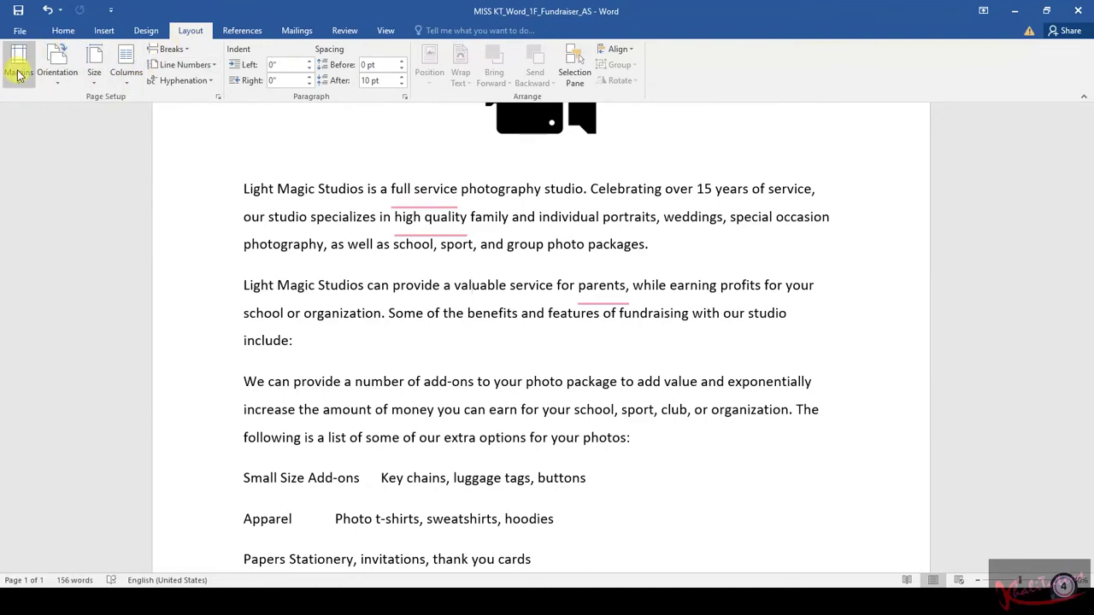
pyautogui.click(218, 96)
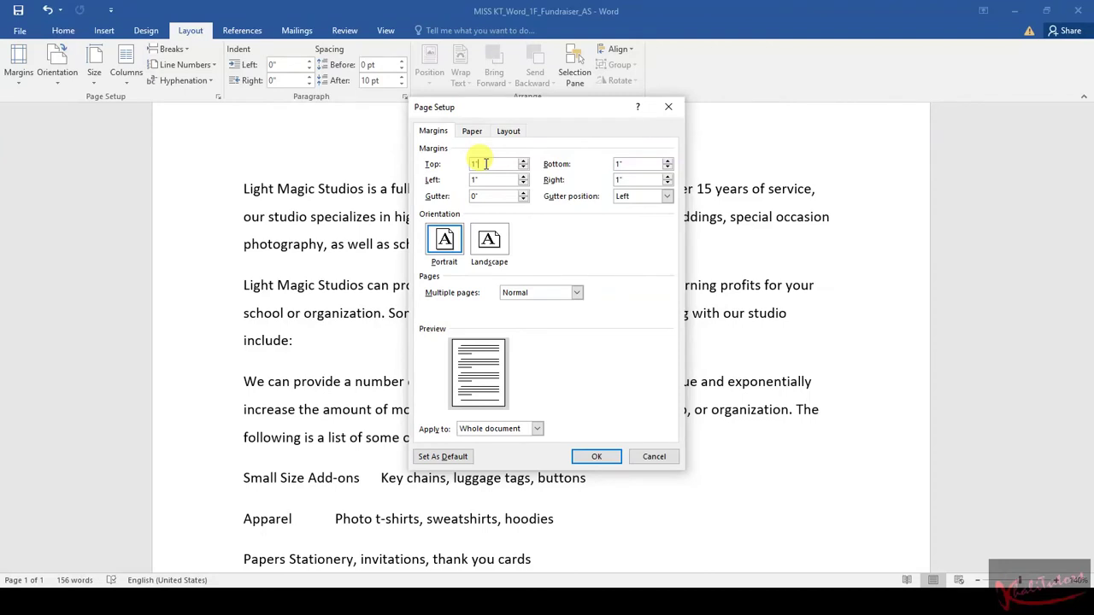
# Step: Change the Top and Bottom margins to 0.5 inch, correcting the invalid-measurement entry, and apply
pyautogui.press('BackSpace')
pyautogui.click(634, 164)
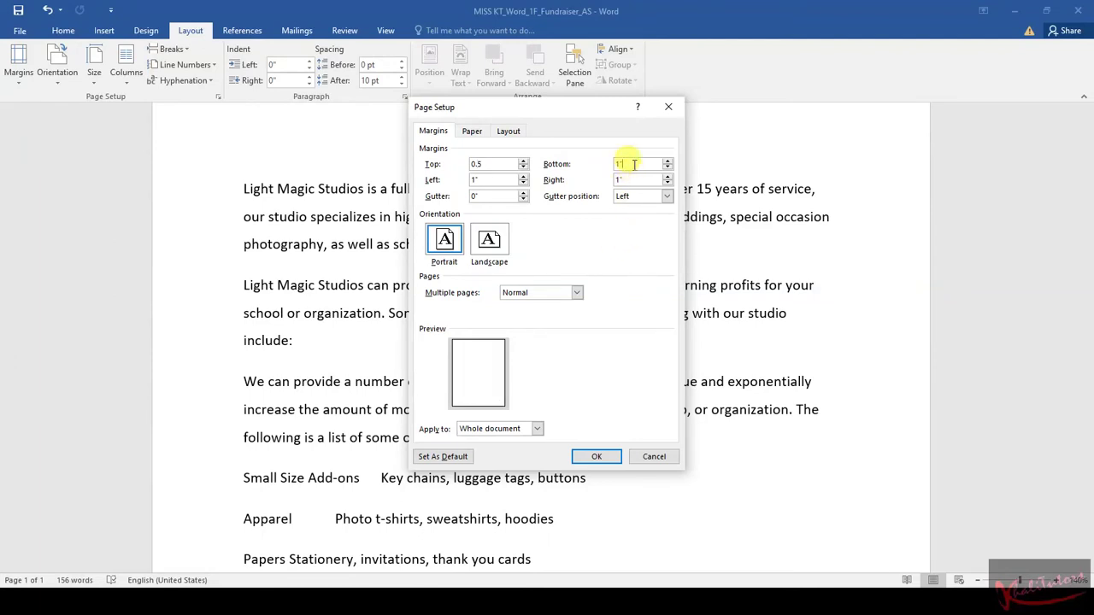
pyautogui.press('BackSpace')
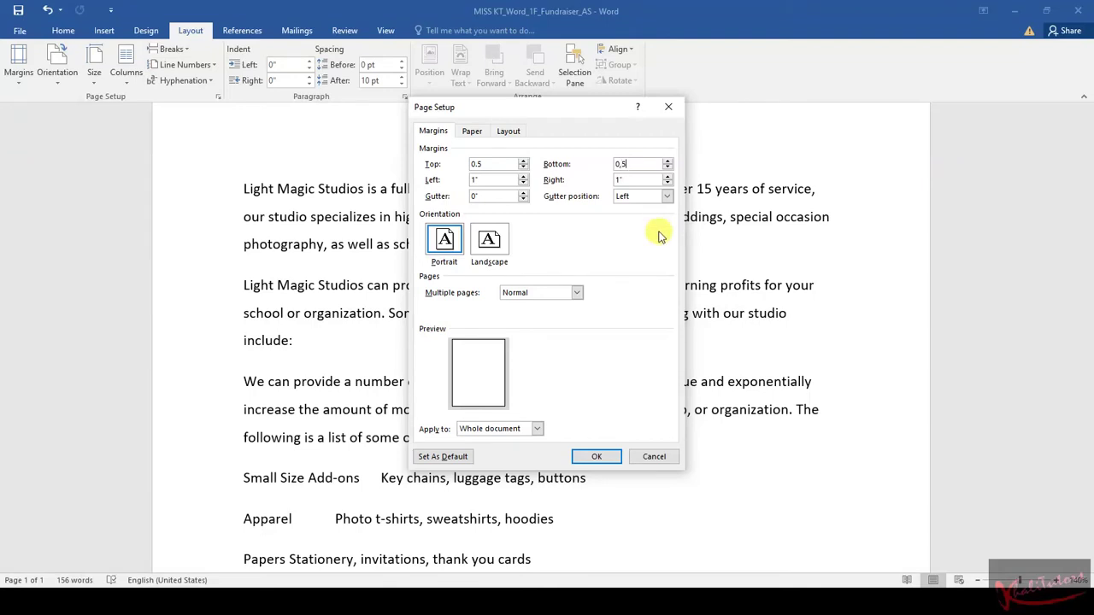
pyautogui.click(597, 457)
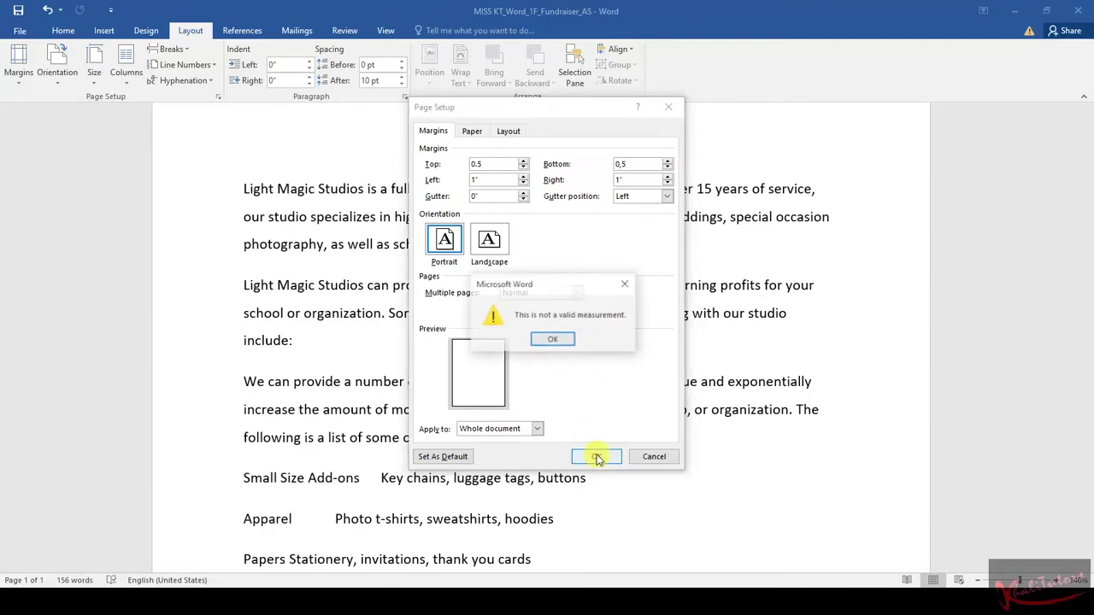
pyautogui.click(625, 283)
pyautogui.click(476, 165)
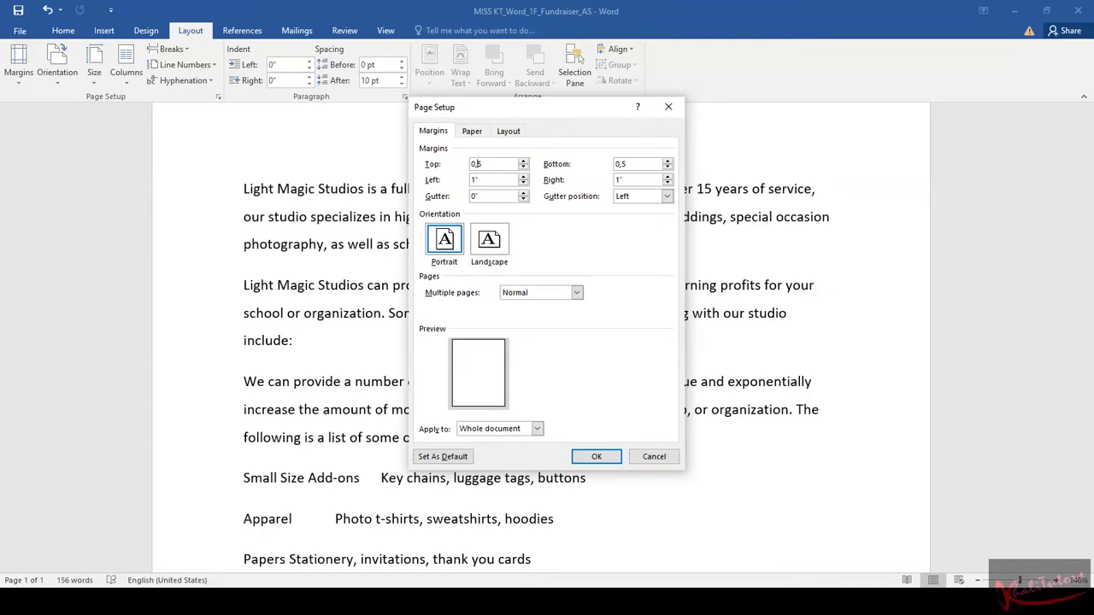
pyautogui.click(596, 457)
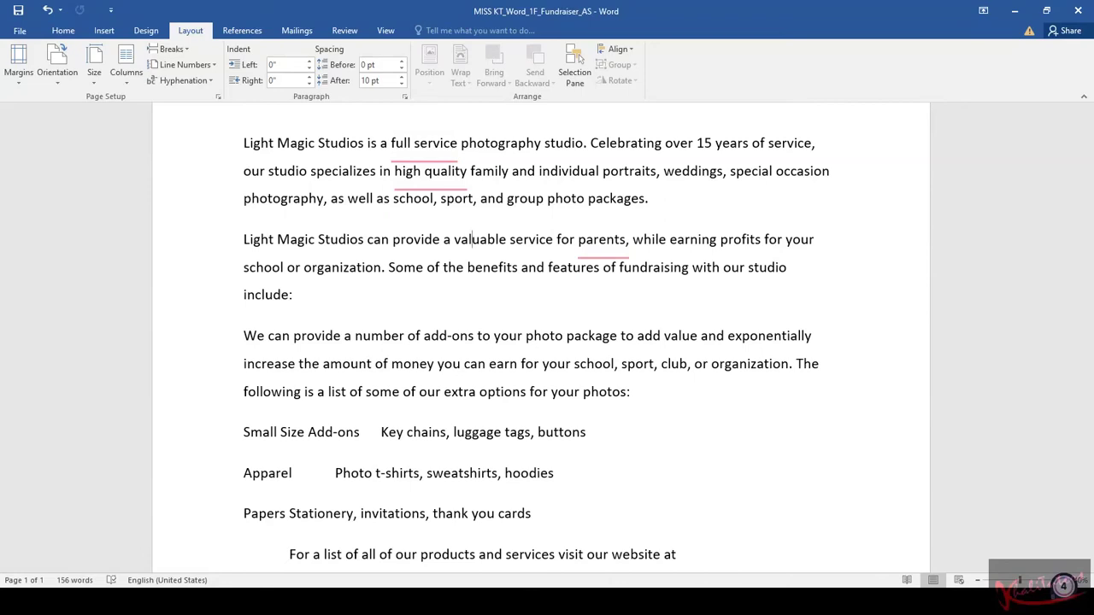
# Step: Apply a 0.5-inch First line indent to the three Light Magic Studios body paragraphs
pyautogui.scroll(3, 752, 354)
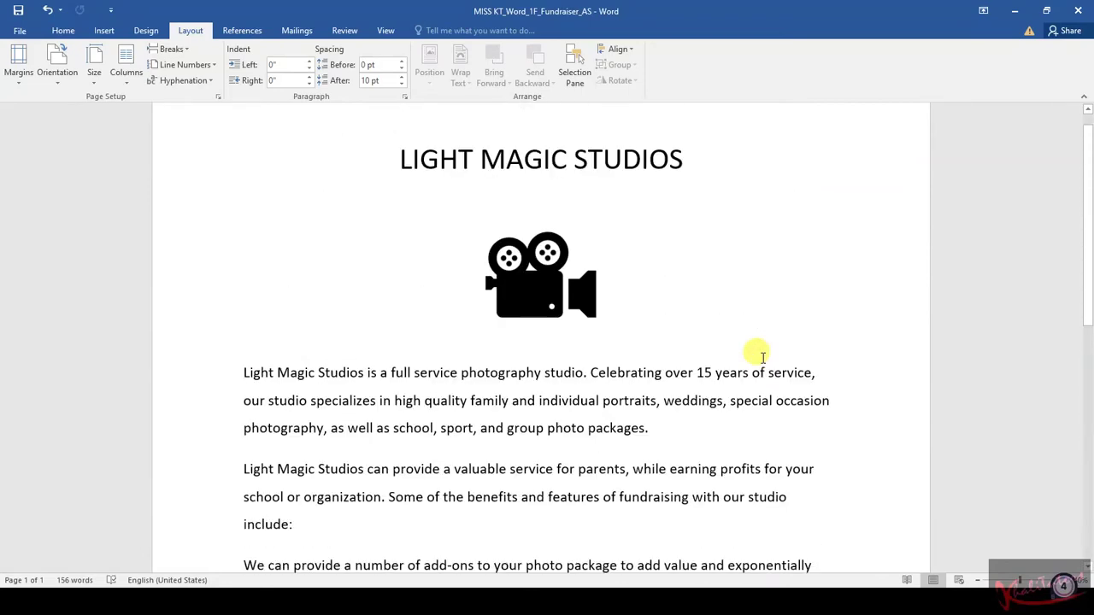
pyautogui.scroll(-5, 307, 303)
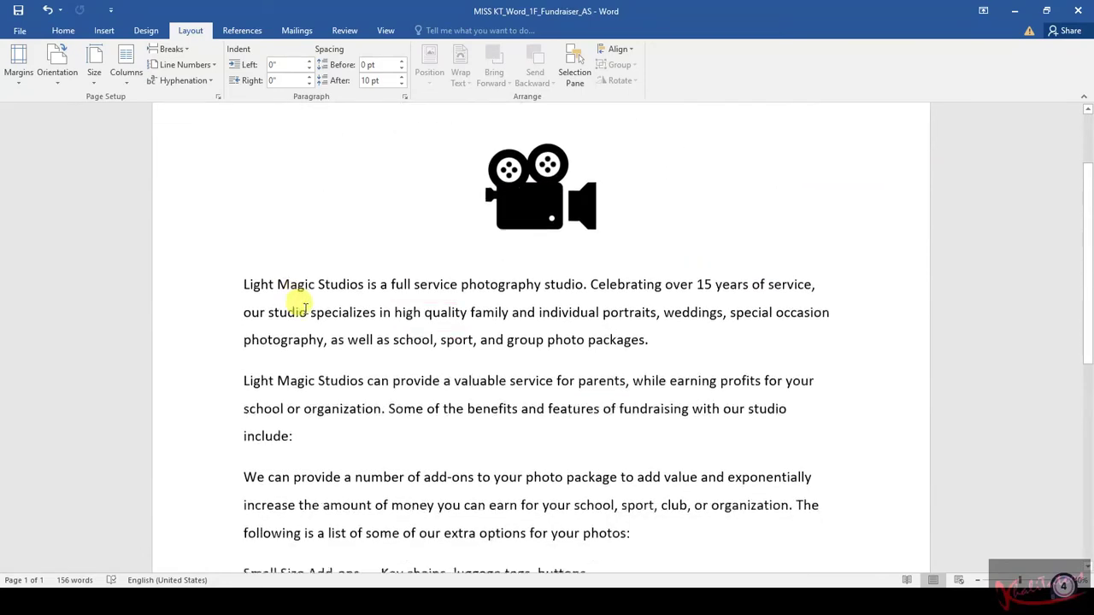
pyautogui.moveTo(640, 421); pyautogui.dragTo(238, 176)
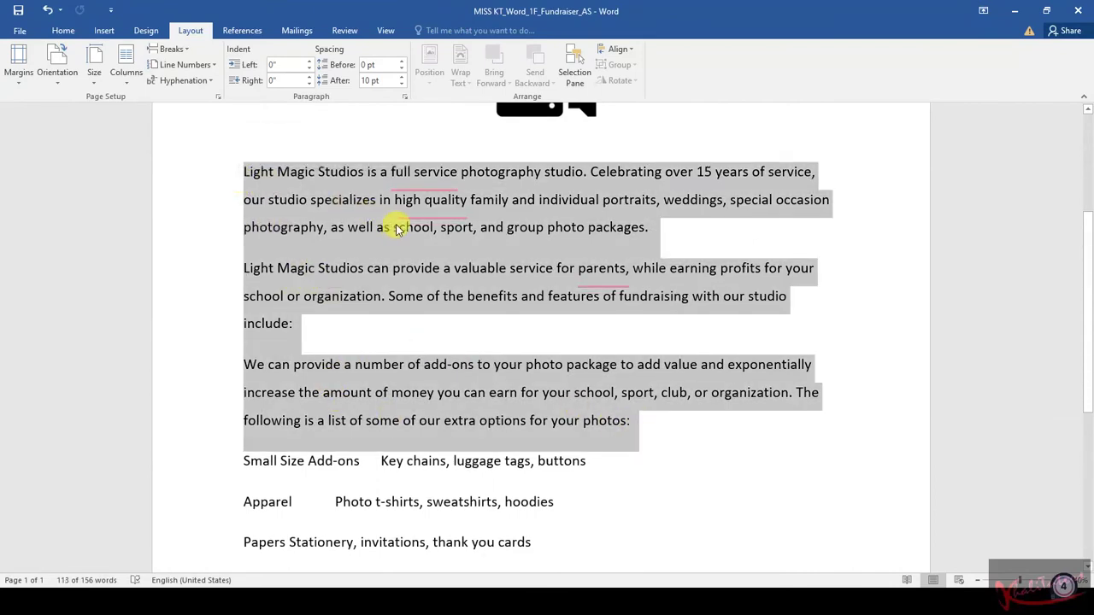
pyautogui.click(405, 96)
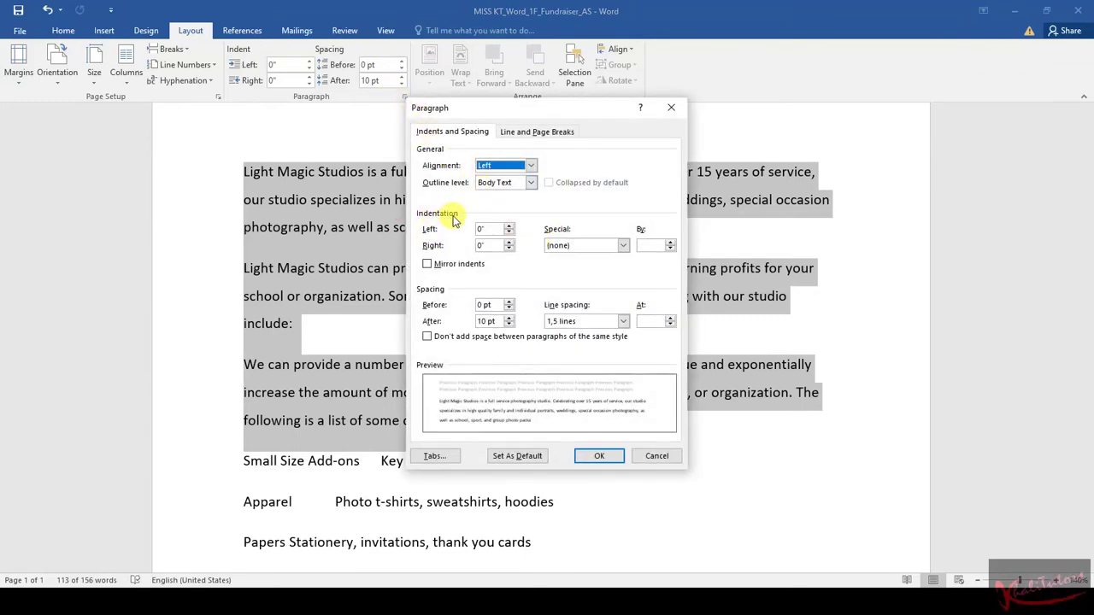
pyautogui.click(622, 247)
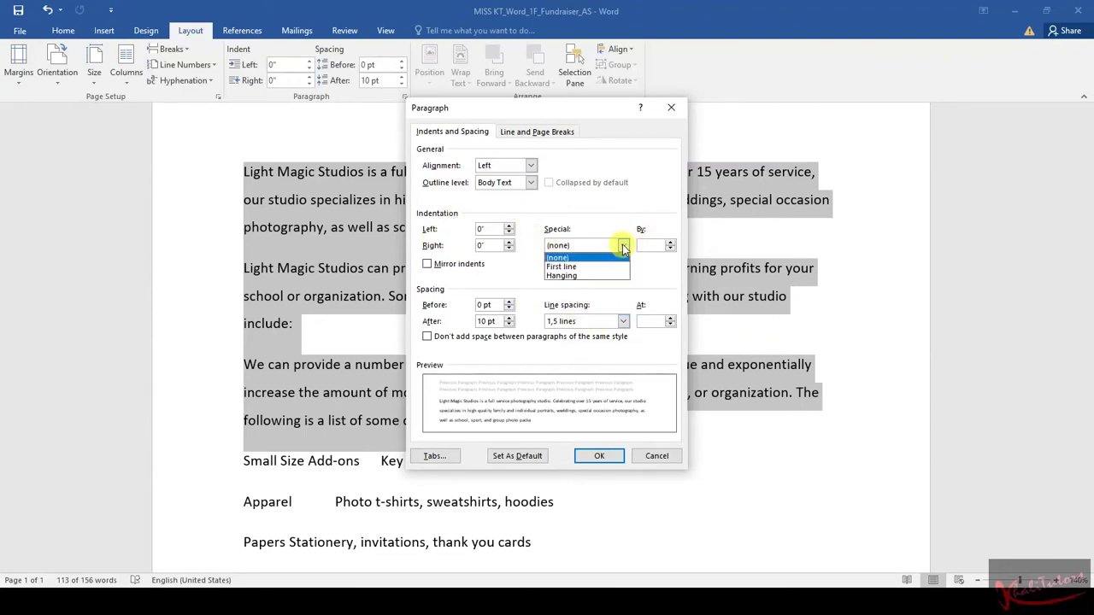
pyautogui.click(569, 268)
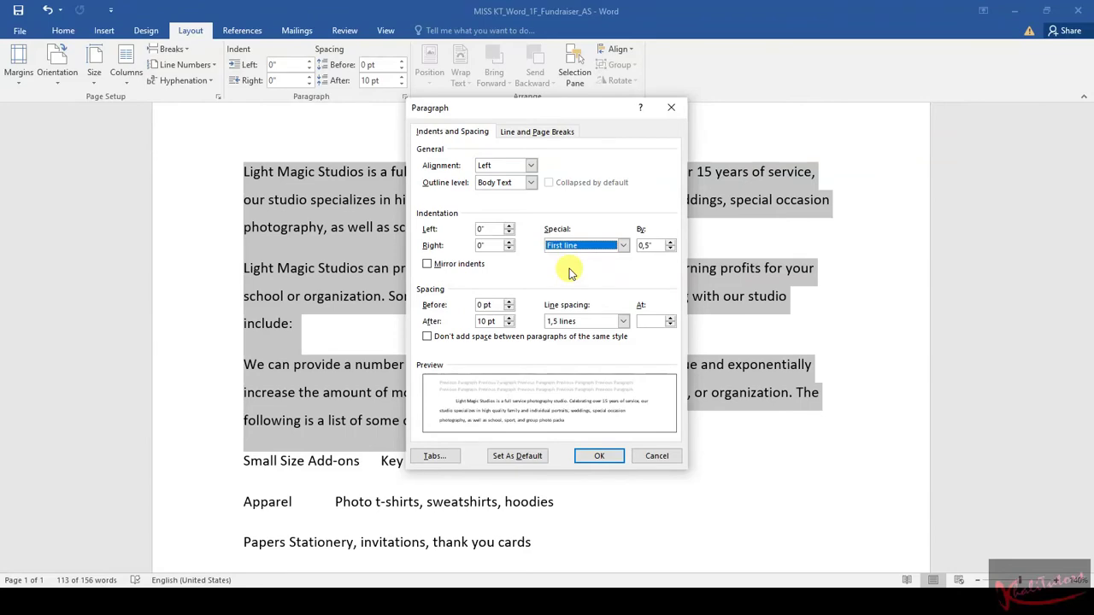
pyautogui.click(609, 458)
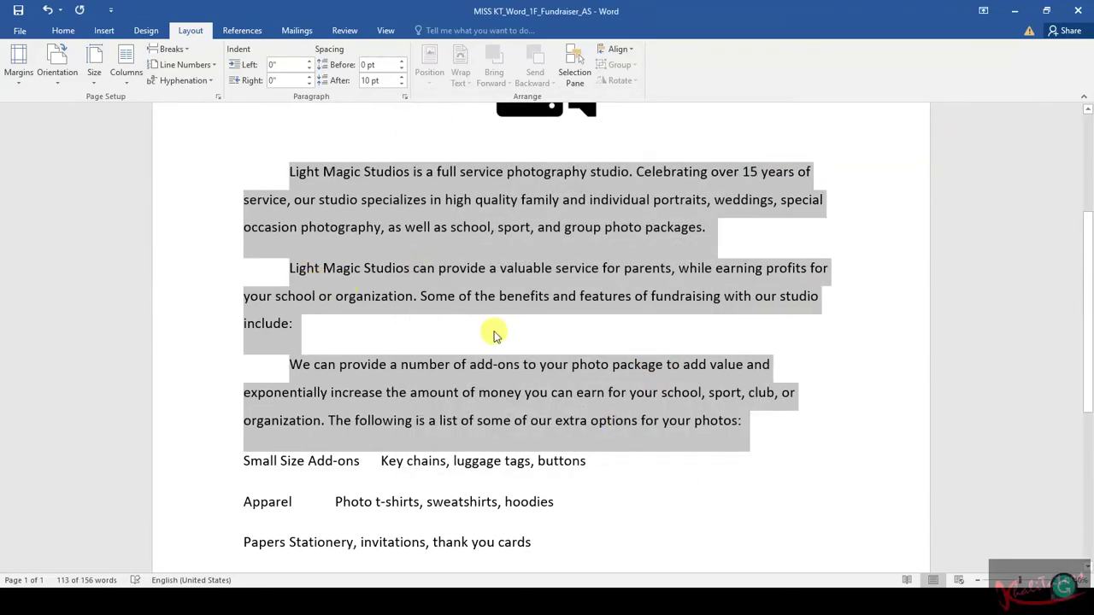
pyautogui.click(488, 329)
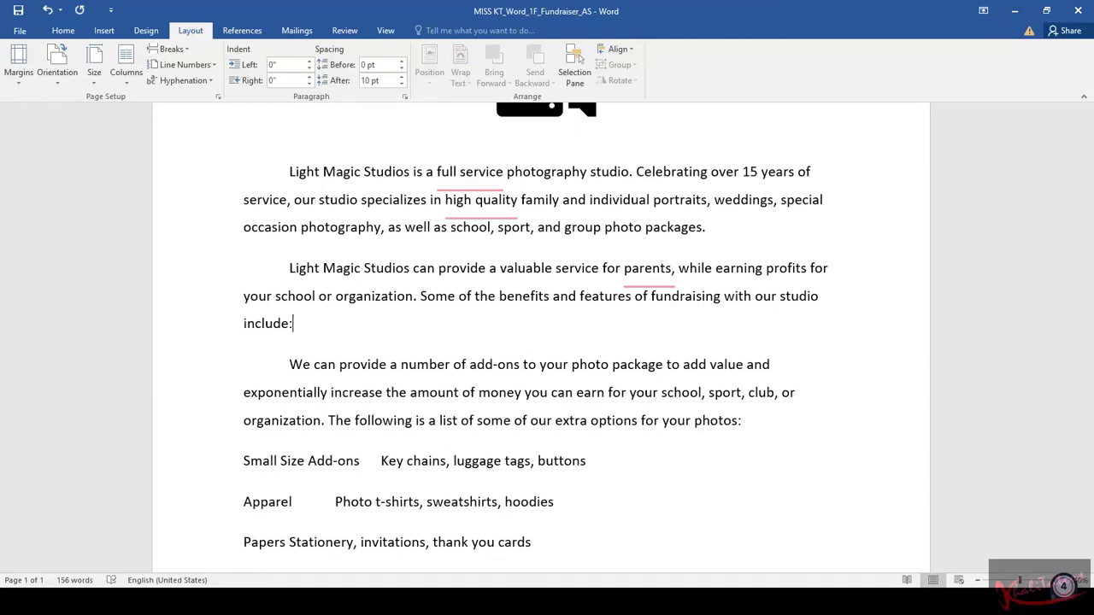
# Step: Select all the flyer's content with Ctrl+A
pyautogui.scroll(1, 539, 299)
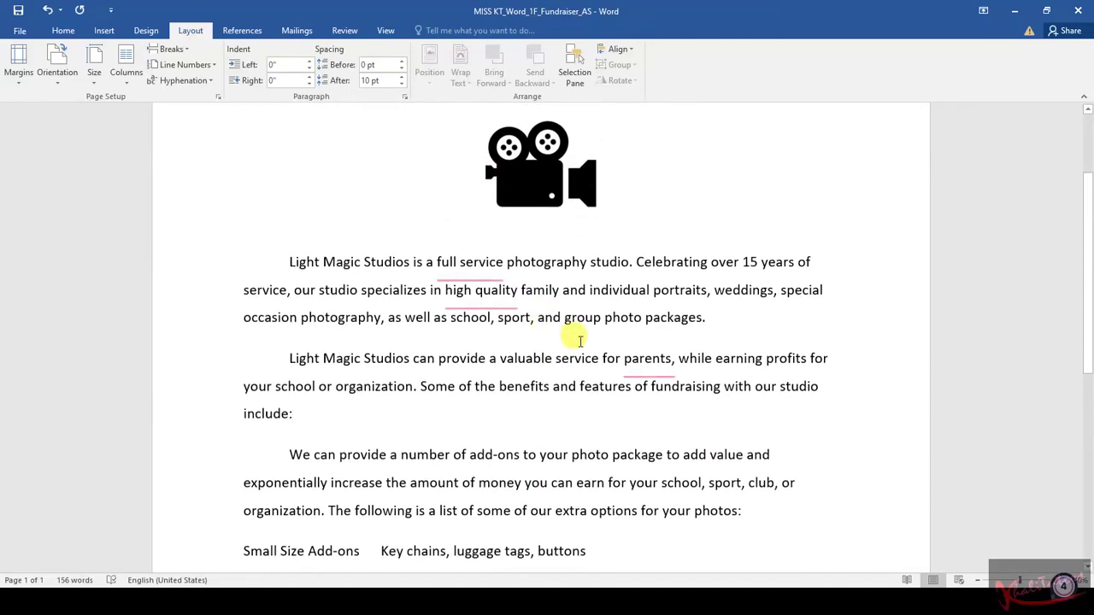
pyautogui.hotkey('ctrl', 'a')
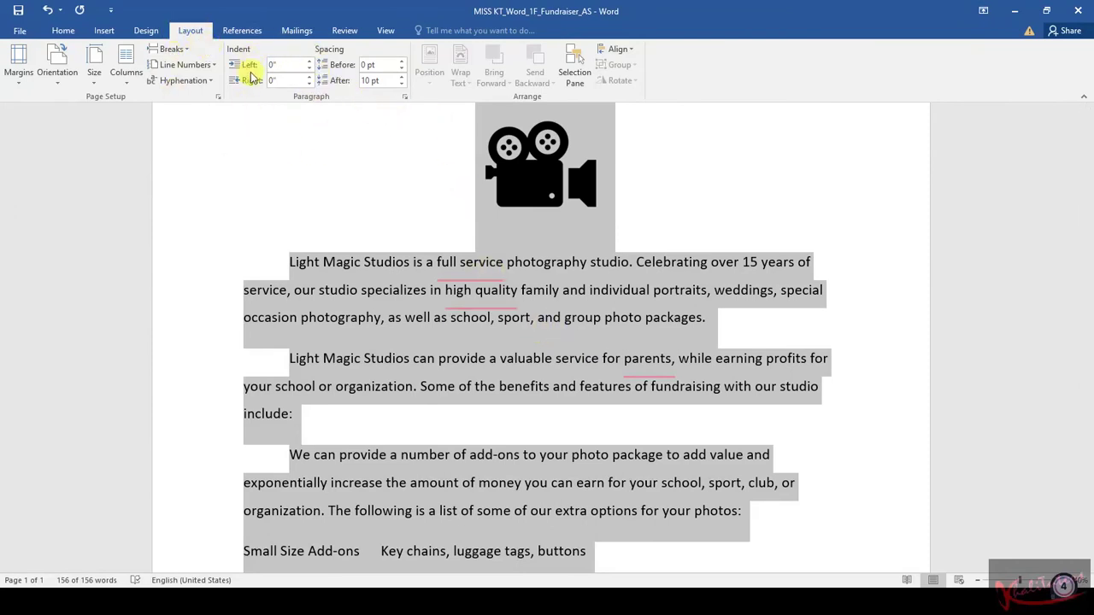
# Step: Set paragraph Spacing Before and After to 6 pt on the Layout tab for the whole flyer
pyautogui.click(368, 66)
pyautogui.click(367, 65)
pyautogui.write('6')
pyautogui.click(369, 80)
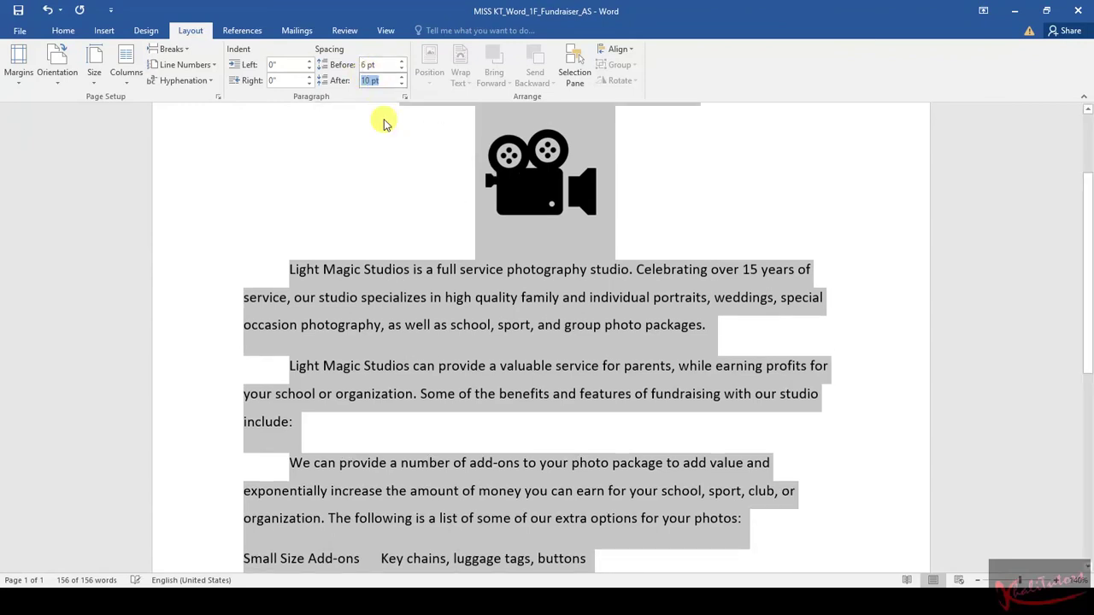
pyautogui.click(368, 80)
pyautogui.press('BackSpace')
pyautogui.press('BackSpace')
pyautogui.write('6')
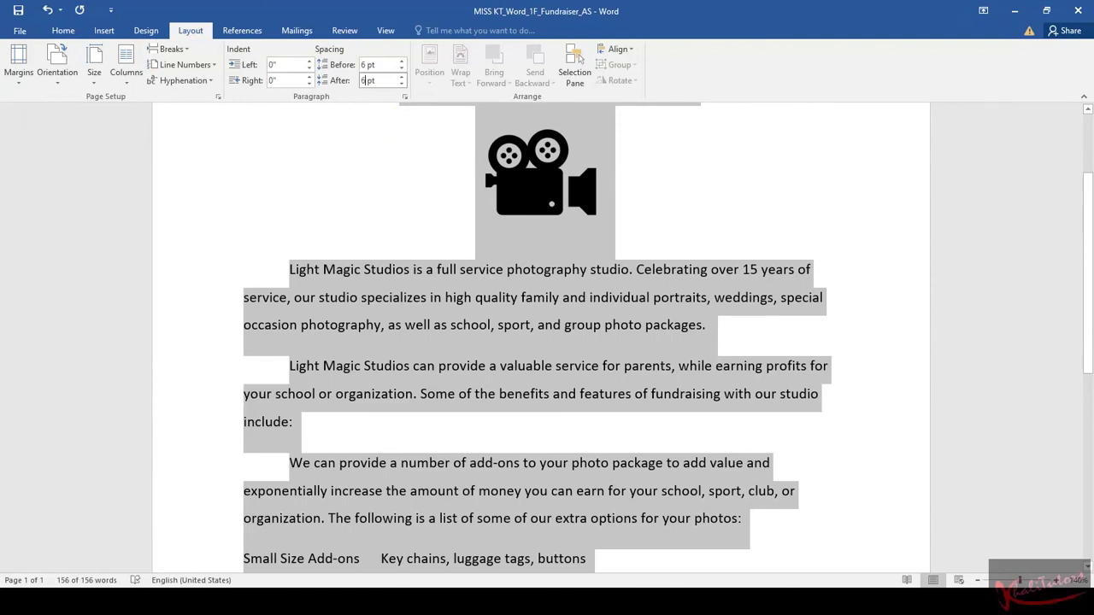
pyautogui.click(659, 192)
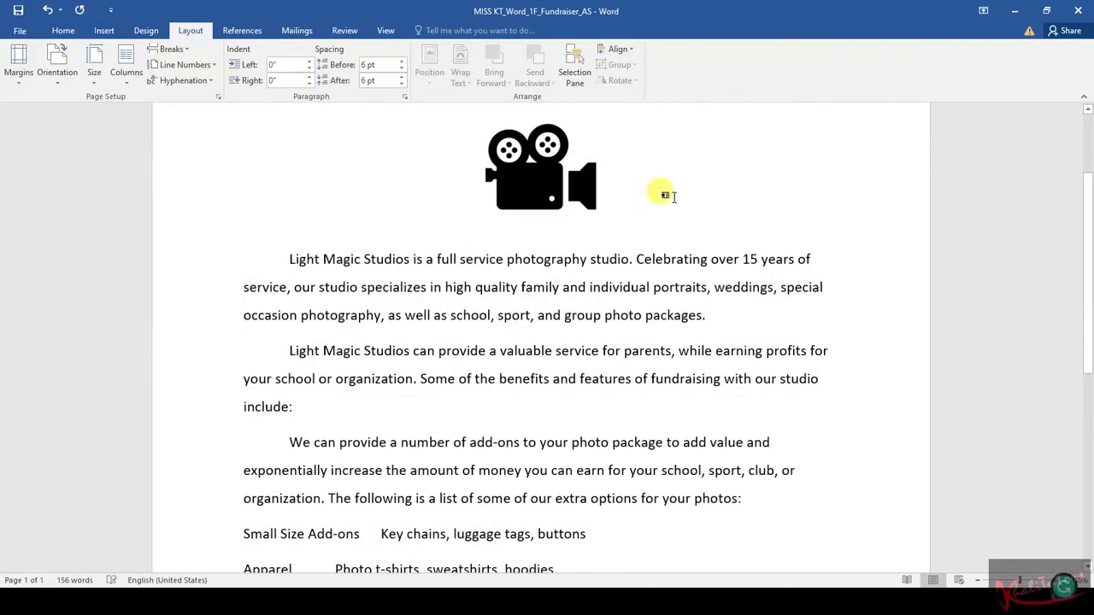
pyautogui.scroll(-3, 665, 196)
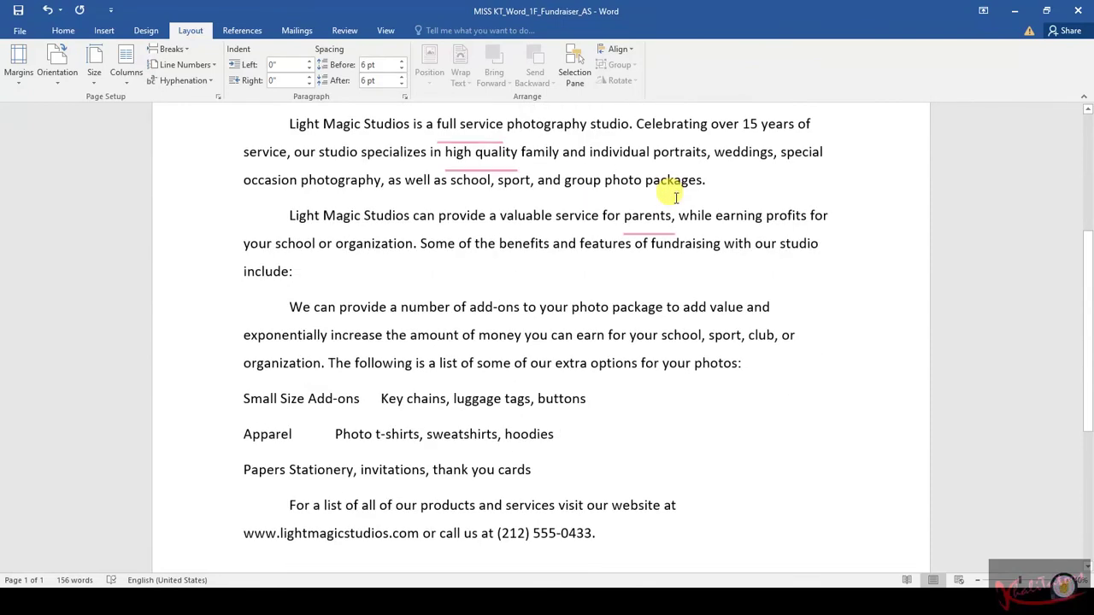